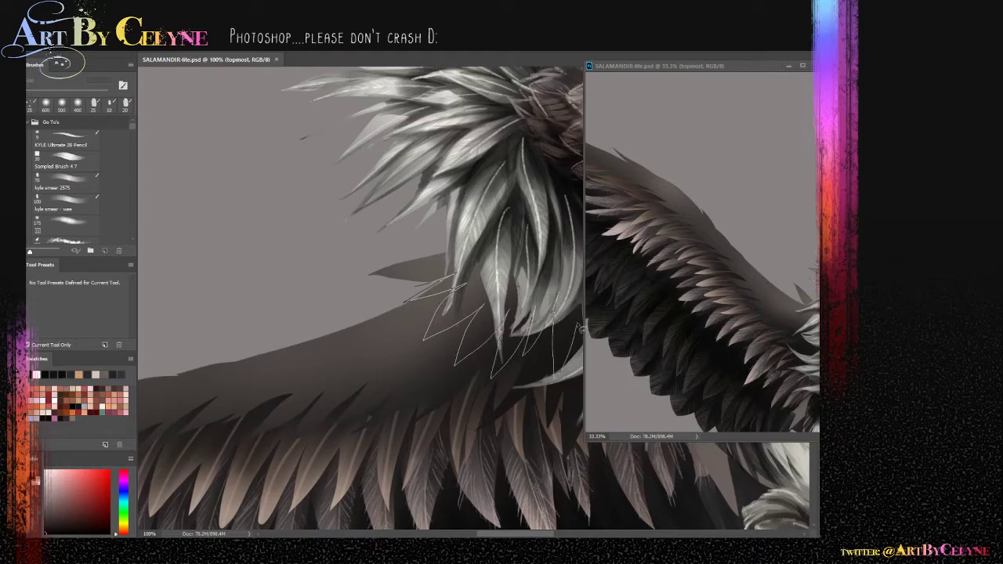
# Lasso a jagged feather-tip edge at the wing base beside the white neck feathers and shade along it with the 600 px soft brush
pyautogui.moveTo(600, 445)
pyautogui.mouseDown()
pyautogui.moveTo(521, 529)
pyautogui.moveTo(354, 517)
pyautogui.moveTo(266, 408)
pyautogui.moveTo(309, 296)
pyautogui.mouseUp()
pyautogui.moveTo(411, 281); pyautogui.dragTo(415, 285)
pyautogui.press('b')
pyautogui.moveTo(302, 274)
pyautogui.mouseDown()
pyautogui.moveTo(211, 262)
pyautogui.moveTo(312, 283)
pyautogui.moveTo(335, 267)
pyautogui.moveTo(290, 236)
pyautogui.mouseUp()
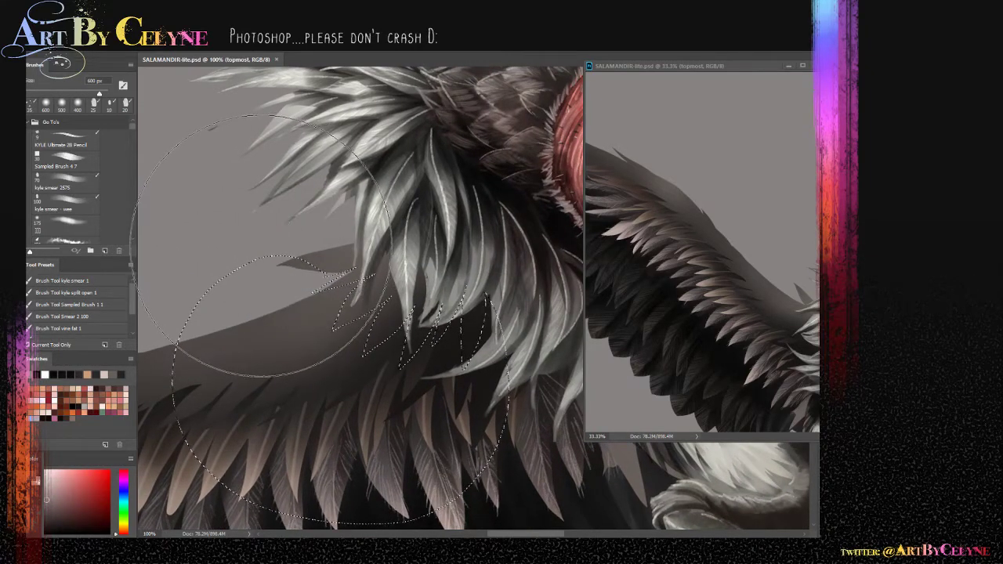
pyautogui.hotkey('alt', 'l')
pyautogui.press('Escape')
pyautogui.moveTo(298, 234)
pyautogui.mouseDown()
pyautogui.moveTo(221, 265)
pyautogui.moveTo(264, 298)
pyautogui.moveTo(321, 285)
pyautogui.moveTo(326, 247)
pyautogui.mouseUp()
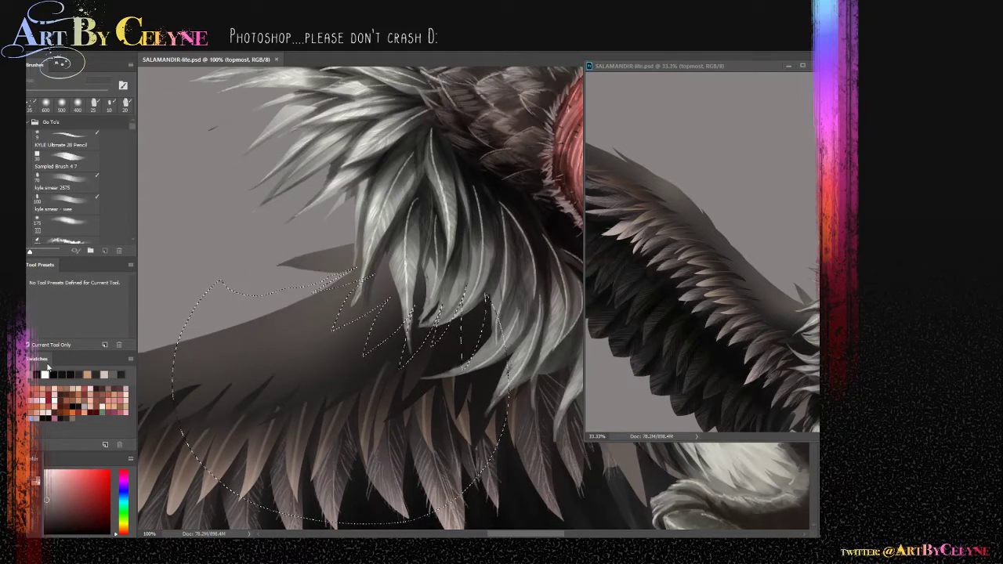
pyautogui.press('b')
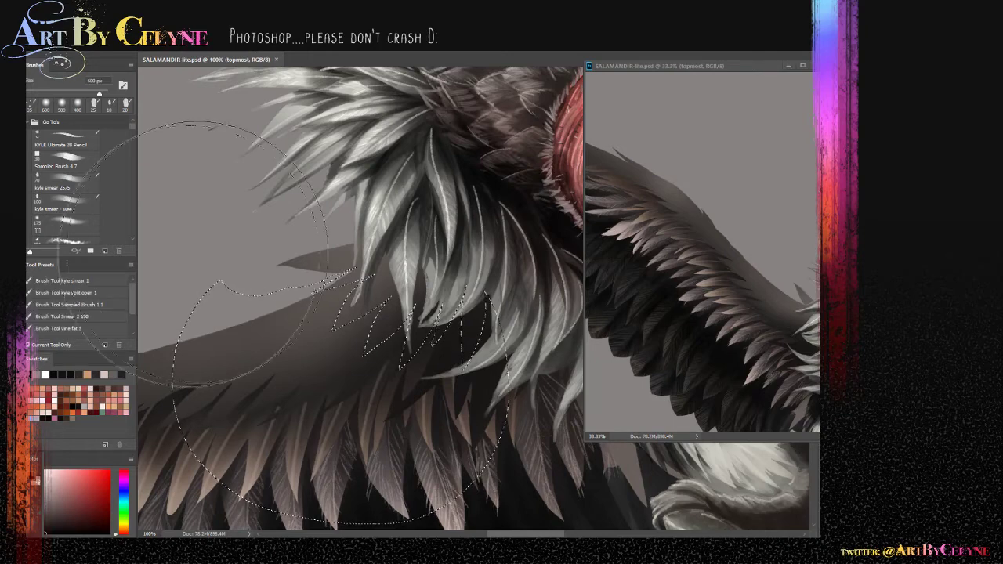
pyautogui.moveTo(388, 275)
pyautogui.mouseDown()
pyautogui.moveTo(406, 286)
pyautogui.moveTo(405, 302)
pyautogui.mouseUp()
pyautogui.hotkey('ctrl', 'd')
# Lasso a second row of pointed feather tips farther out from the wing base and brush a soft shadow behind them
pyautogui.moveTo(370, 246); pyautogui.dragTo(496, 177)
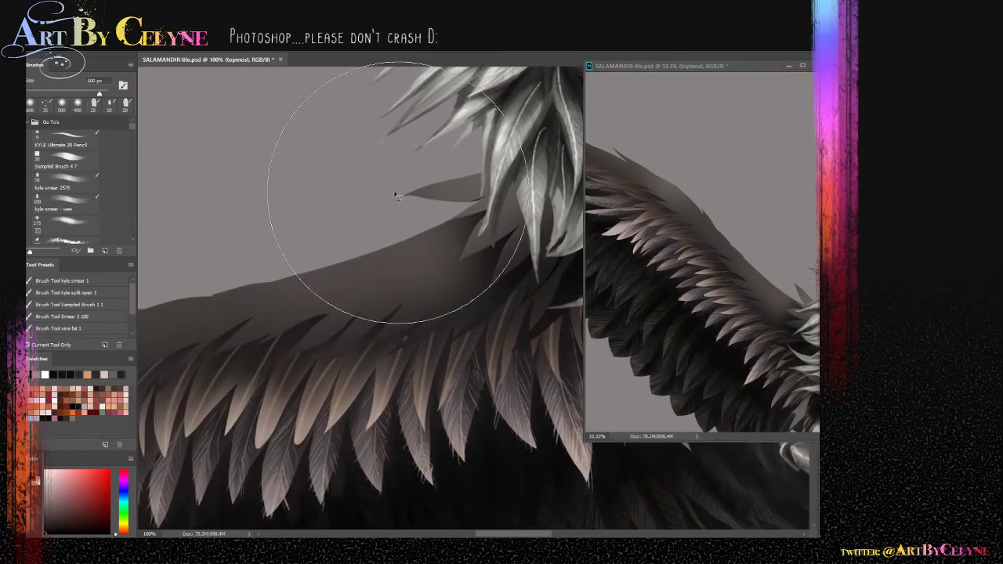
pyautogui.press('l')
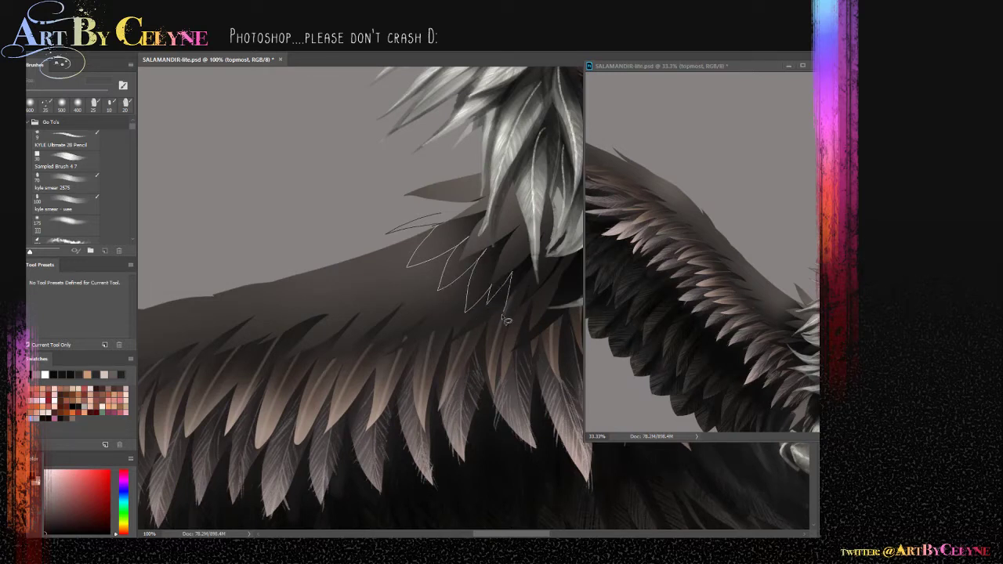
pyautogui.moveTo(287, 337)
pyautogui.mouseDown()
pyautogui.moveTo(441, 212)
pyautogui.moveTo(497, 198)
pyautogui.mouseUp()
pyautogui.press('b')
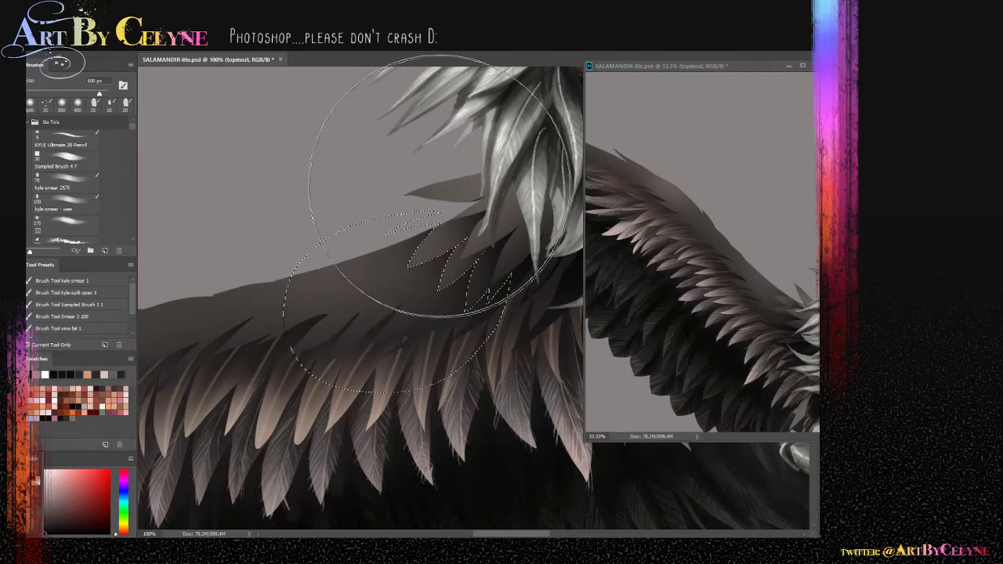
pyautogui.press('l')
pyautogui.hotkey('ctrl', 'd')
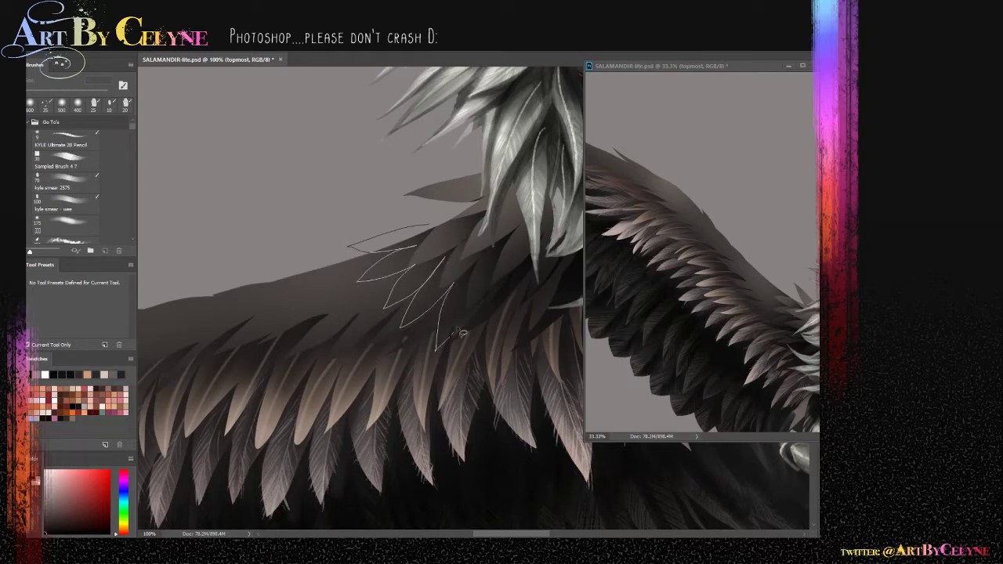
# Outline a third overlapping feather row across the upper wing with the lasso and shade its edge with the 600 px brush
pyautogui.moveTo(468, 316)
pyautogui.mouseDown()
pyautogui.moveTo(312, 439)
pyautogui.moveTo(224, 368)
pyautogui.moveTo(353, 210)
pyautogui.mouseUp()
pyautogui.press('b')
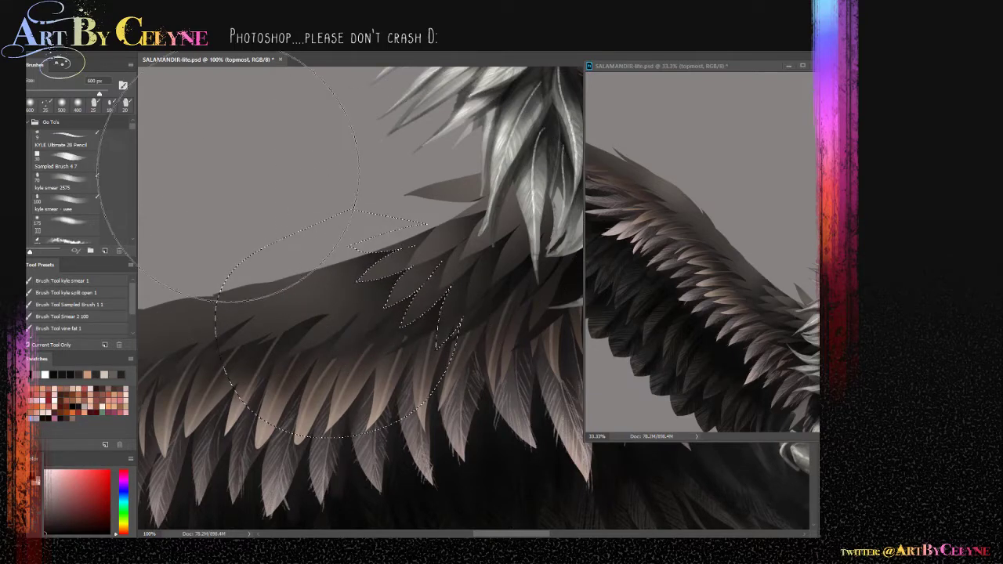
pyautogui.press('r')
pyautogui.moveTo(217, 203); pyautogui.dragTo(299, 73)
pyautogui.moveTo(312, 413); pyautogui.dragTo(261, 474)
pyautogui.moveTo(235, 202); pyautogui.dragTo(262, 130)
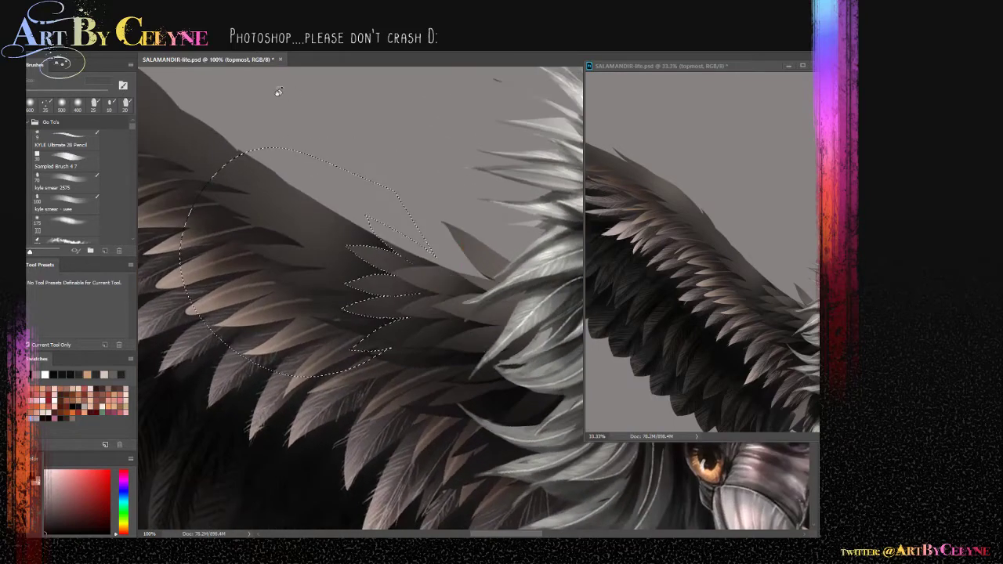
pyautogui.press('l')
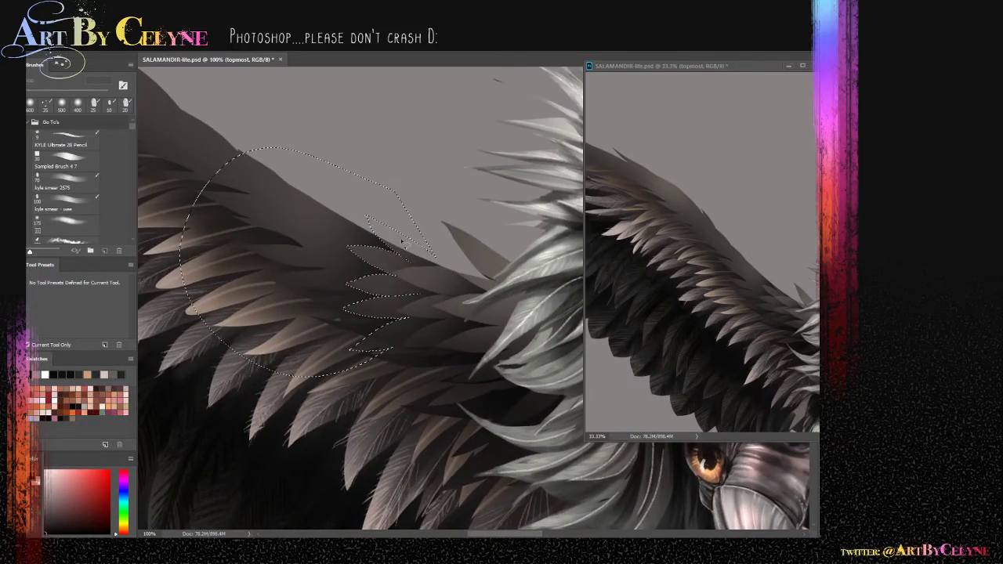
pyautogui.hotkey('ctrl', 'd')
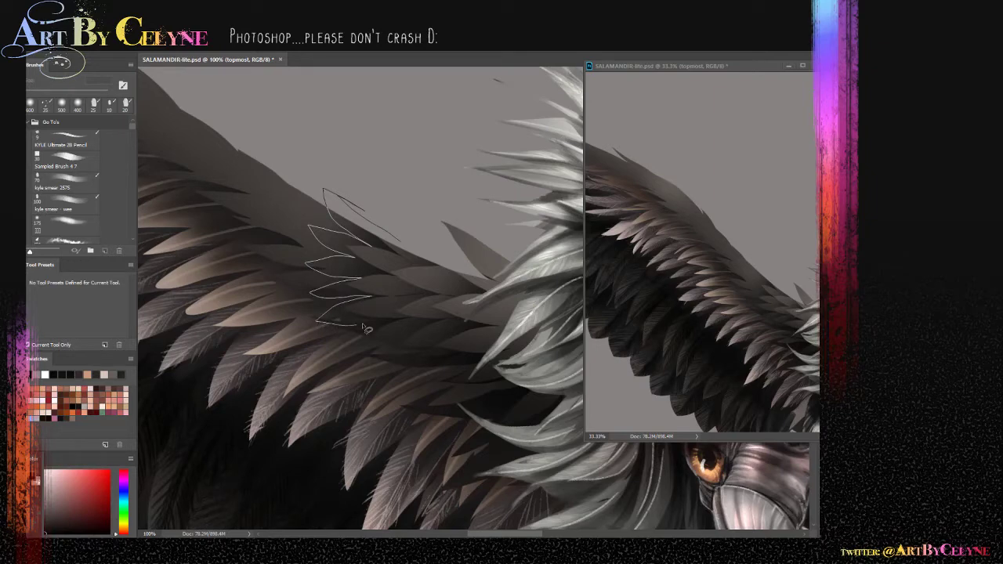
# Lasso a fourth row of feather tips spanning the wing's upper edge down to the brown feathers and shade beneath the tips
pyautogui.moveTo(351, 348)
pyautogui.mouseDown()
pyautogui.moveTo(207, 164)
pyautogui.moveTo(281, 163)
pyautogui.mouseUp()
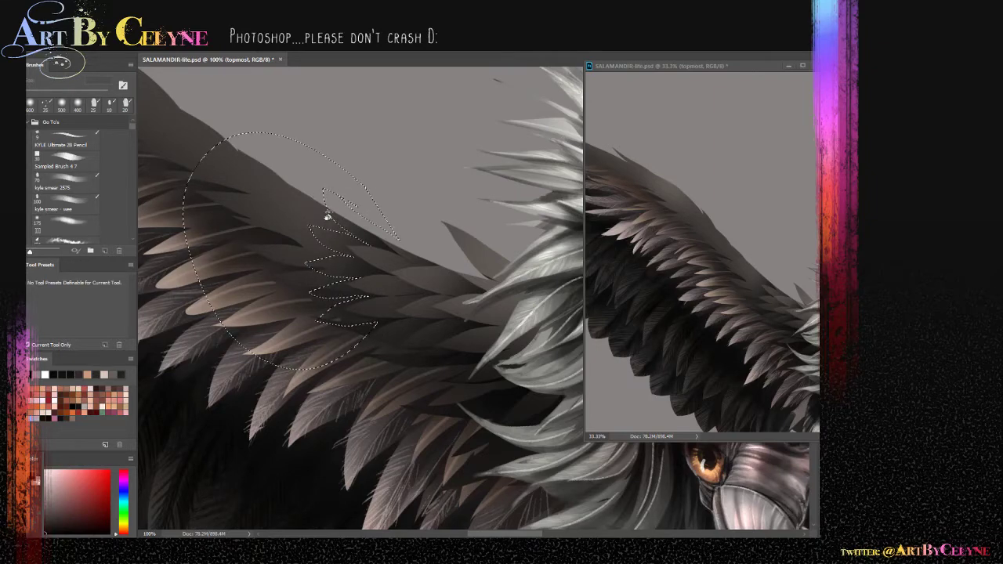
pyautogui.press('b')
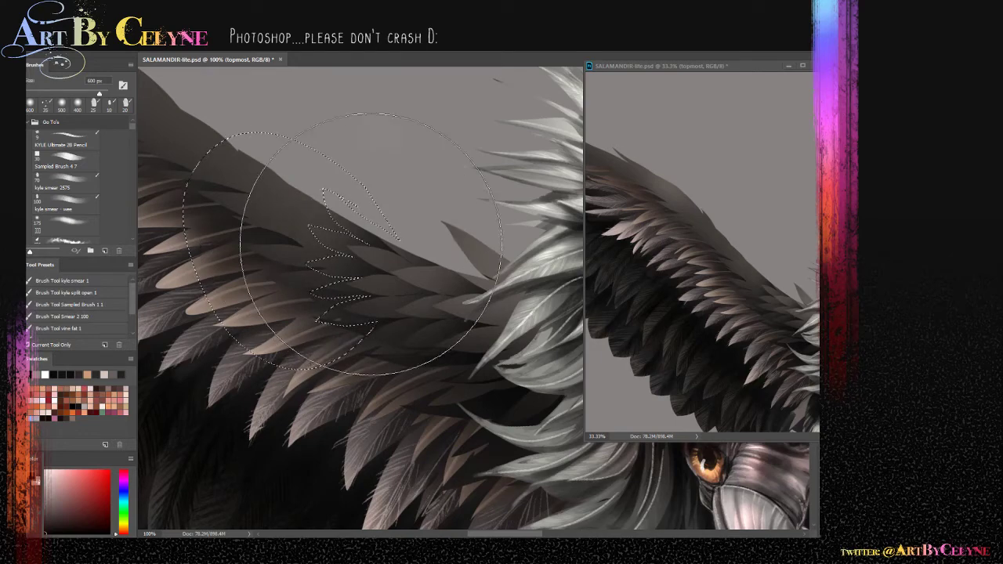
pyautogui.moveTo(401, 351); pyautogui.dragTo(434, 407)
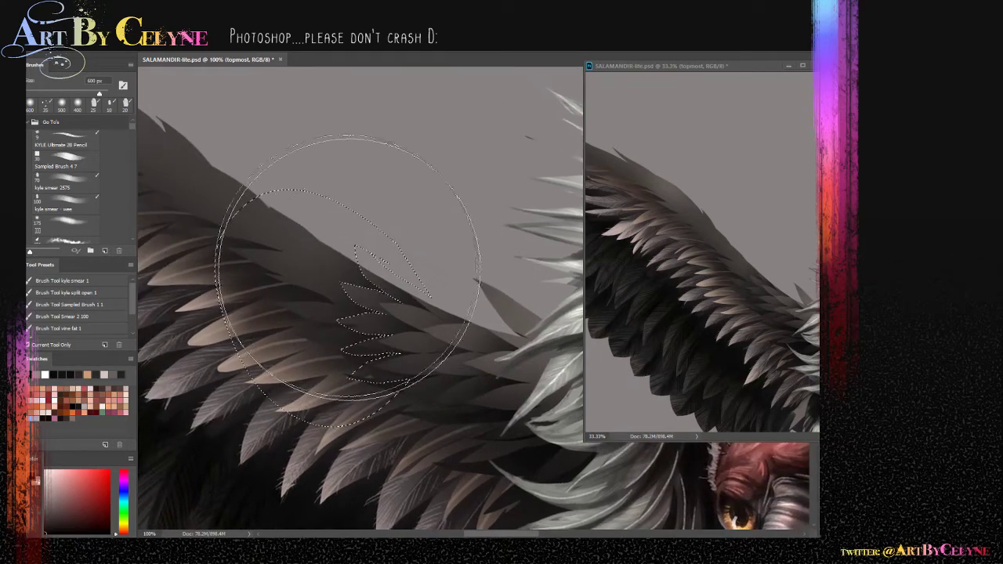
pyautogui.press('l')
pyautogui.hotkey('ctrl', 'd')
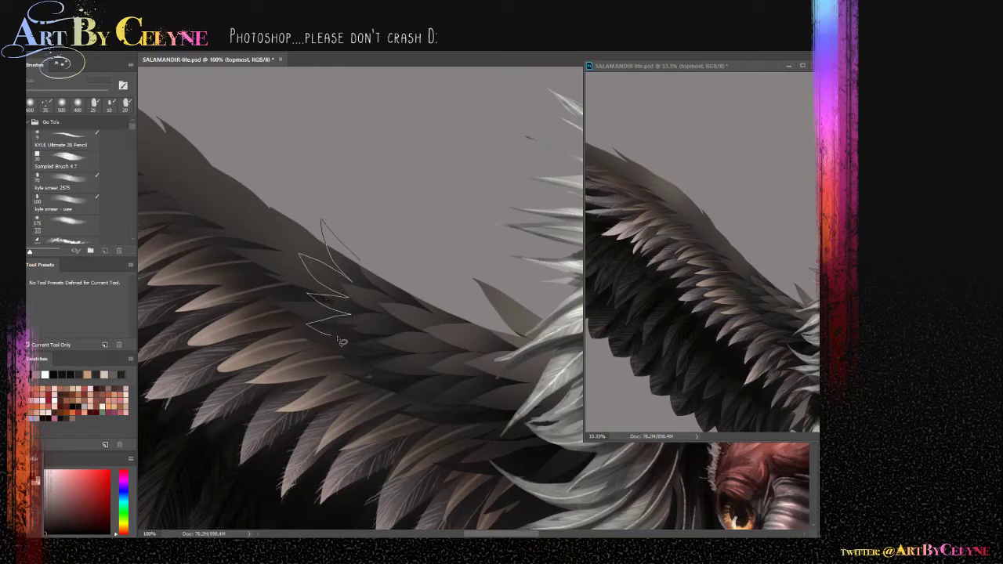
# Add a fifth feather row farther along the upper wing by lassoing its zigzag edge and shading it with the soft brush
pyautogui.moveTo(350, 372)
pyautogui.mouseDown()
pyautogui.moveTo(314, 419)
pyautogui.moveTo(259, 145)
pyautogui.moveTo(360, 208)
pyautogui.mouseUp()
pyautogui.press('b')
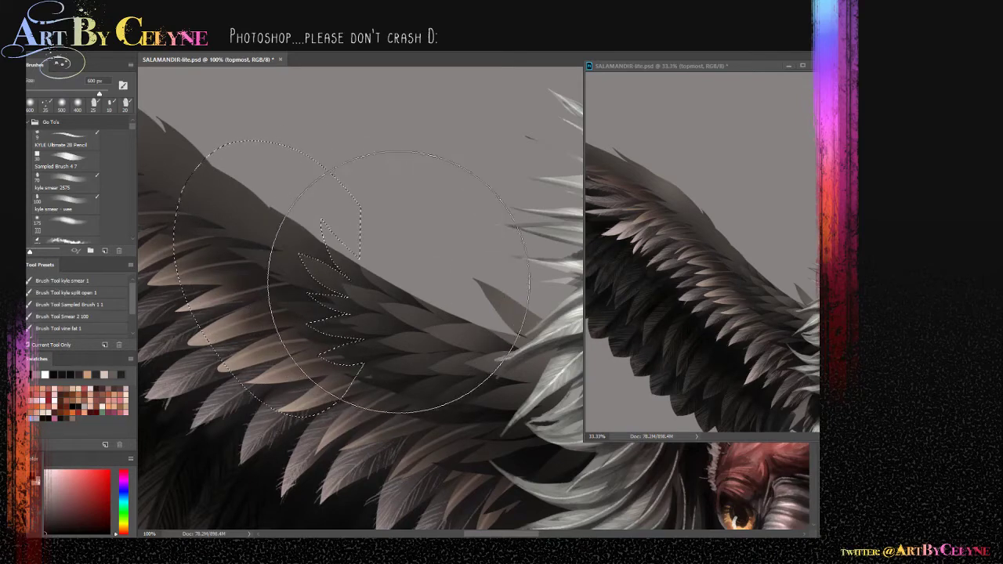
pyautogui.press('h')
pyautogui.moveTo(369, 280); pyautogui.dragTo(457, 353)
pyautogui.hotkey('ctrl', 'd')
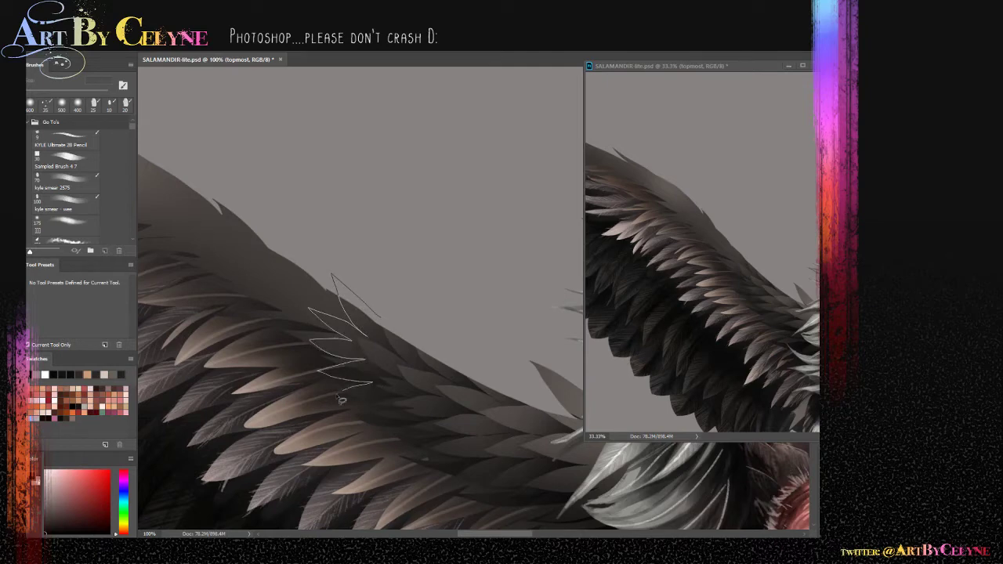
# Lasso a sixth row of small covert feathers beyond the previous row and brush in the shadow along its tips
pyautogui.moveTo(344, 423)
pyautogui.mouseDown()
pyautogui.moveTo(223, 371)
pyautogui.moveTo(240, 199)
pyautogui.moveTo(380, 290)
pyautogui.mouseUp()
pyautogui.press('b')
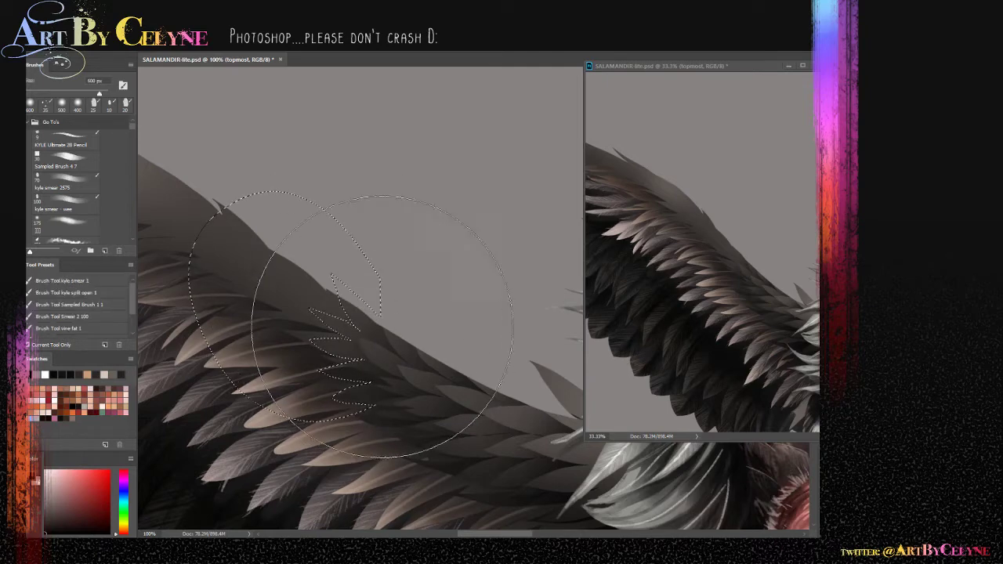
pyautogui.moveTo(401, 345)
pyautogui.mouseDown()
pyautogui.moveTo(398, 335)
pyautogui.moveTo(496, 395)
pyautogui.mouseUp()
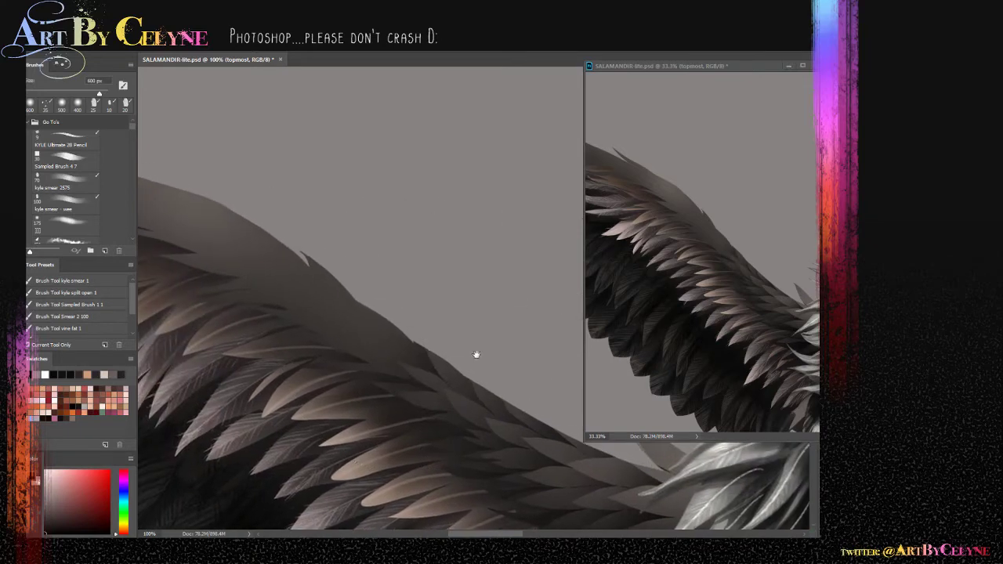
pyautogui.press('l')
pyautogui.hotkey('ctrl', 'd')
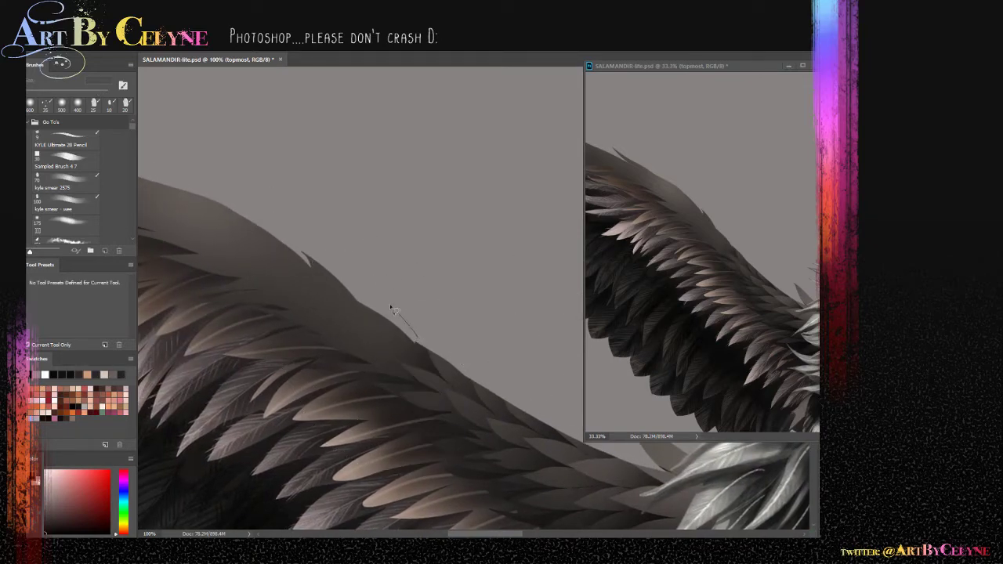
# Define a seventh feather row on the plain part of the upper wing with a jagged lasso selection and soft 600 px shading
pyautogui.moveTo(391, 368); pyautogui.dragTo(339, 373)
pyautogui.moveTo(381, 403)
pyautogui.mouseDown()
pyautogui.moveTo(271, 392)
pyautogui.moveTo(298, 191)
pyautogui.moveTo(419, 310)
pyautogui.mouseUp()
pyautogui.press('b')
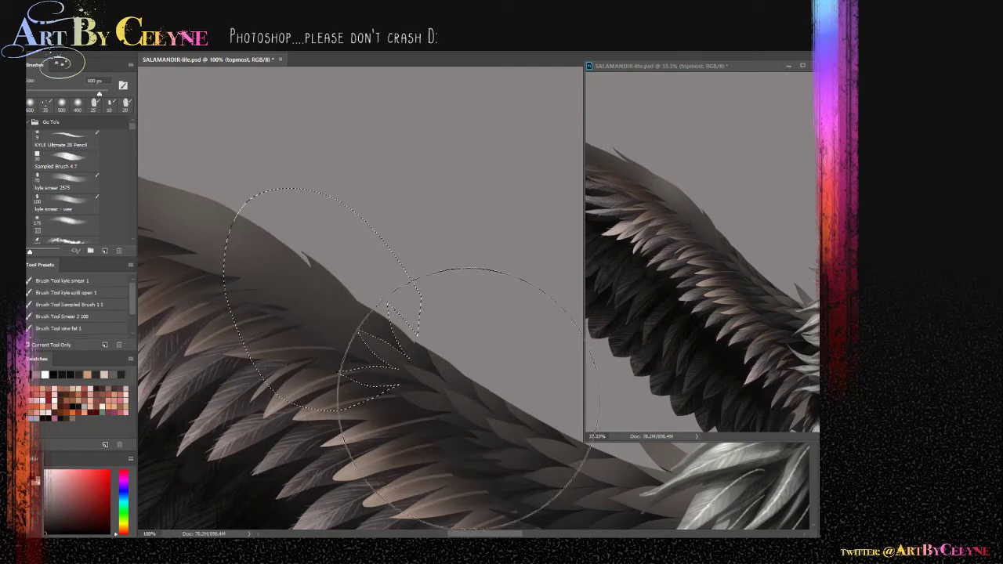
pyautogui.moveTo(470, 420); pyautogui.dragTo(499, 447)
pyautogui.press('l')
pyautogui.hotkey('ctrl', 'd')
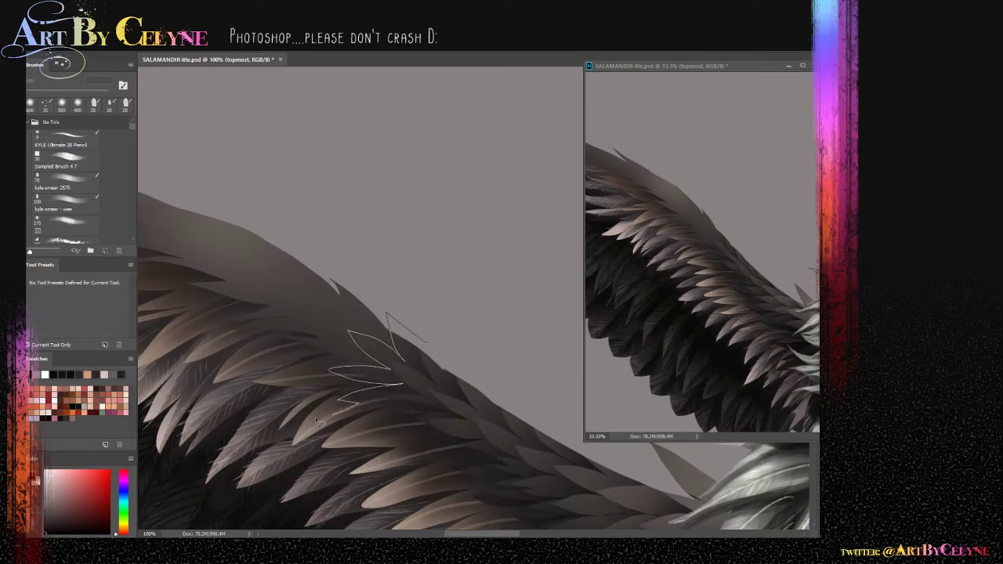
# Lasso another zigzag feather edge just outward of the seventh row, shade it softly, and clear the selection
pyautogui.moveTo(320, 423)
pyautogui.mouseDown()
pyautogui.moveTo(306, 239)
pyautogui.moveTo(427, 344)
pyautogui.mouseUp()
pyautogui.press('b')
pyautogui.press('l')
pyautogui.hotkey('ctrl', 'd')
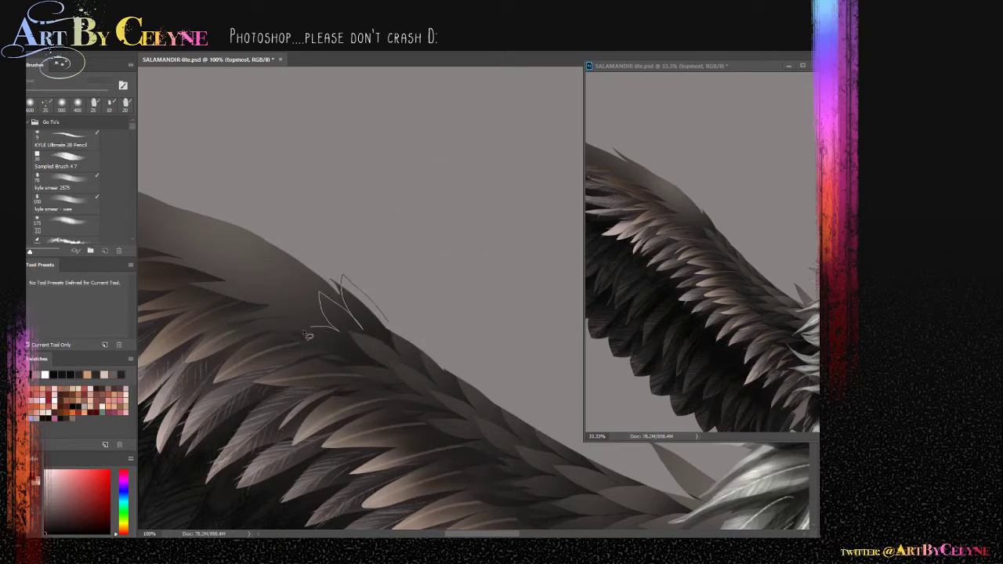
# Select and shade a short row of feather tips beside the small spike on the wing's upper edge
pyautogui.moveTo(297, 372)
pyautogui.mouseDown()
pyautogui.moveTo(206, 272)
pyautogui.moveTo(324, 227)
pyautogui.moveTo(358, 340)
pyautogui.mouseUp()
pyautogui.press('b')
pyautogui.hotkey('ctrl', 'd')
pyautogui.moveTo(392, 424)
pyautogui.mouseDown()
pyautogui.moveTo(411, 443)
pyautogui.moveTo(478, 469)
pyautogui.mouseUp()
# Lasso a feather row just past the small spike toward the wing's bend and brush a soft shadow along its tips
pyautogui.press('l')
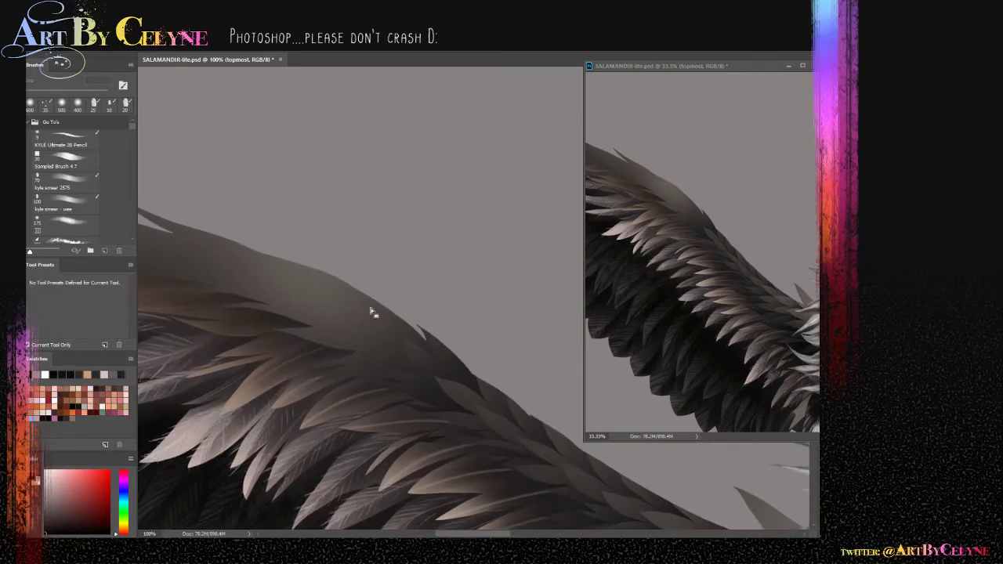
pyautogui.moveTo(406, 339); pyautogui.dragTo(354, 264)
pyautogui.hotkey('ctrl', 'd')
pyautogui.moveTo(221, 320); pyautogui.dragTo(416, 303)
pyautogui.press('b')
pyautogui.moveTo(428, 385); pyautogui.dragTo(427, 337)
pyautogui.press('l')
pyautogui.hotkey('ctrl', 'd')
# Outline overlapping feather tips from the wing's upper edge down to the brown feathers and shade them with the 600 px brush
pyautogui.moveTo(330, 423)
pyautogui.mouseDown()
pyautogui.moveTo(358, 230)
pyautogui.moveTo(404, 278)
pyautogui.mouseUp()
pyautogui.press('b')
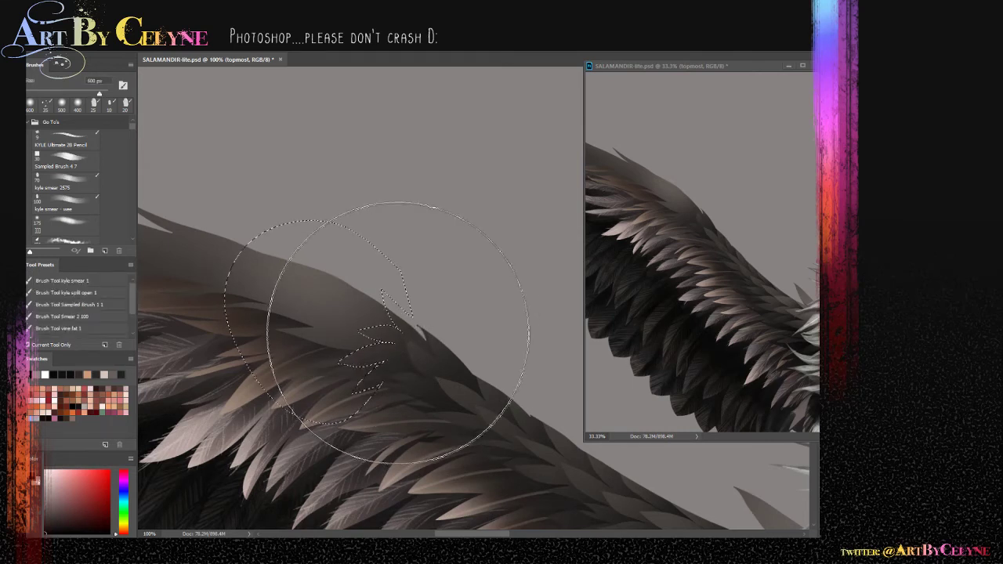
pyautogui.moveTo(486, 289); pyautogui.dragTo(496, 320)
pyautogui.press('l')
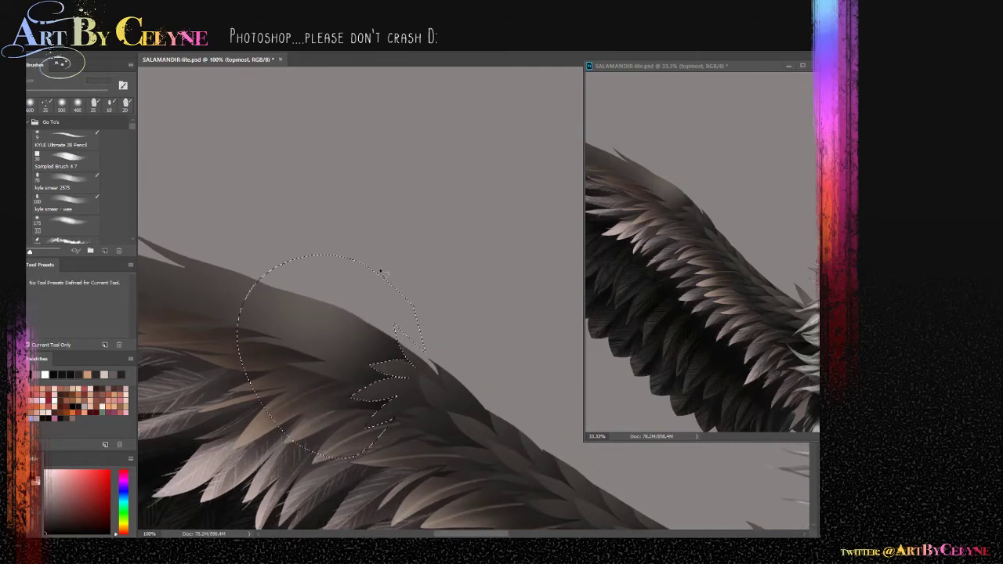
pyautogui.hotkey('ctrl', 'd')
# Continue the layered feathers toward the wing's bend by lassoing jagged tip edges and shading behind them, clearing the selection
pyautogui.moveTo(390, 351); pyautogui.dragTo(385, 346)
pyautogui.press('b')
pyautogui.moveTo(384, 292)
pyautogui.mouseDown()
pyautogui.moveTo(416, 290)
pyautogui.moveTo(381, 235)
pyautogui.mouseUp()
pyautogui.press('l')
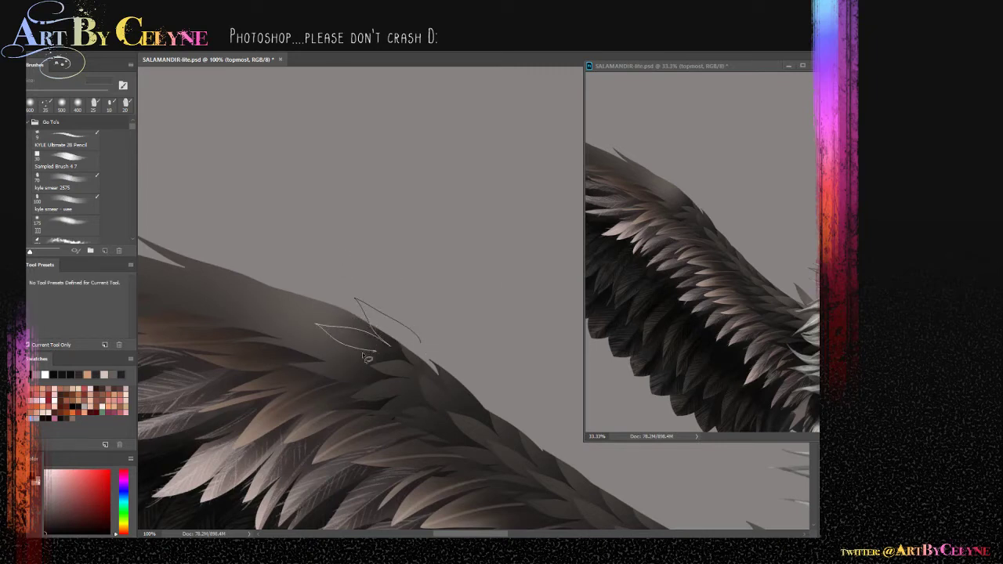
pyautogui.moveTo(366, 357)
pyautogui.mouseDown()
pyautogui.moveTo(312, 371)
pyautogui.moveTo(373, 373)
pyautogui.moveTo(319, 413)
pyautogui.moveTo(351, 402)
pyautogui.mouseUp()
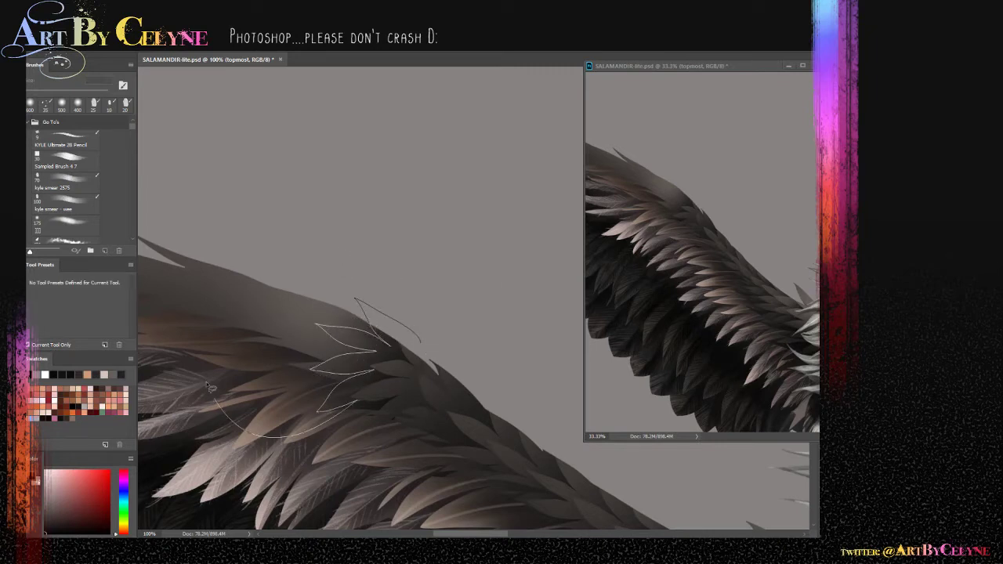
pyautogui.press('b')
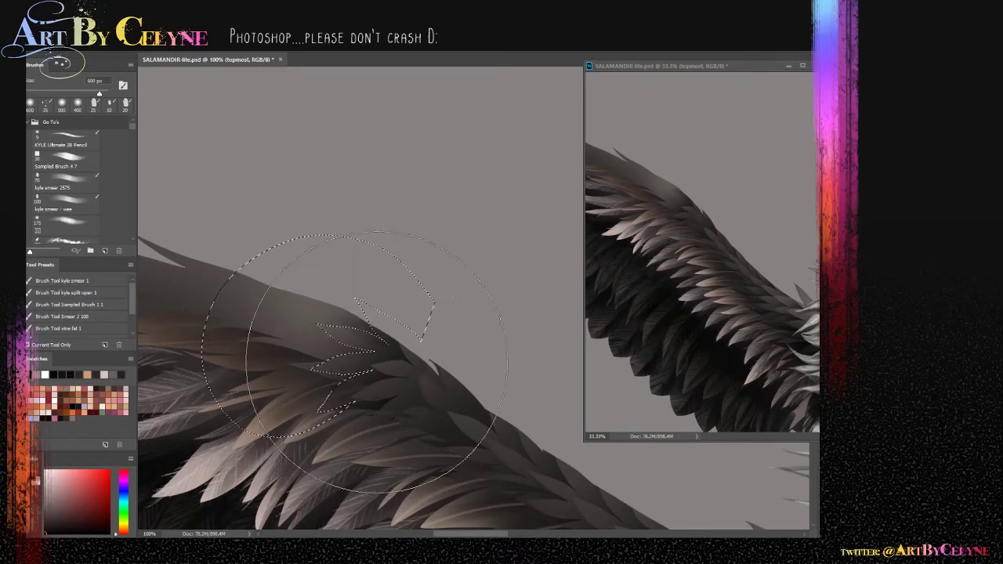
pyautogui.press('l')
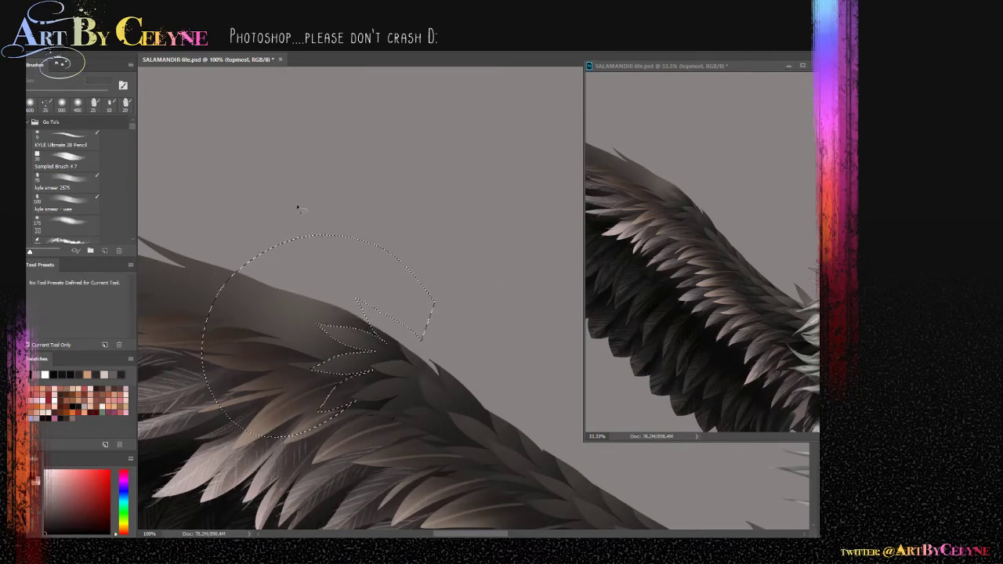
pyautogui.click(281, 209)
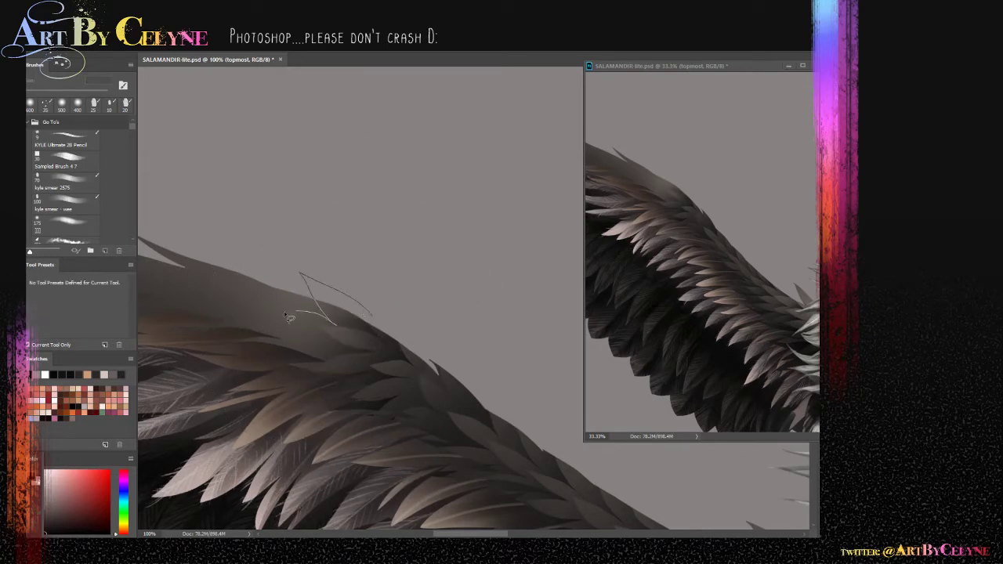
# Lasso a row of feather tips on the bare area at the wing's bend and brush soft shading along the edge
pyautogui.moveTo(325, 360)
pyautogui.mouseDown()
pyautogui.moveTo(174, 311)
pyautogui.moveTo(314, 251)
pyautogui.mouseUp()
pyautogui.press('b')
pyautogui.moveTo(345, 310); pyautogui.dragTo(349, 342)
pyautogui.moveTo(369, 382); pyautogui.dragTo(502, 410)
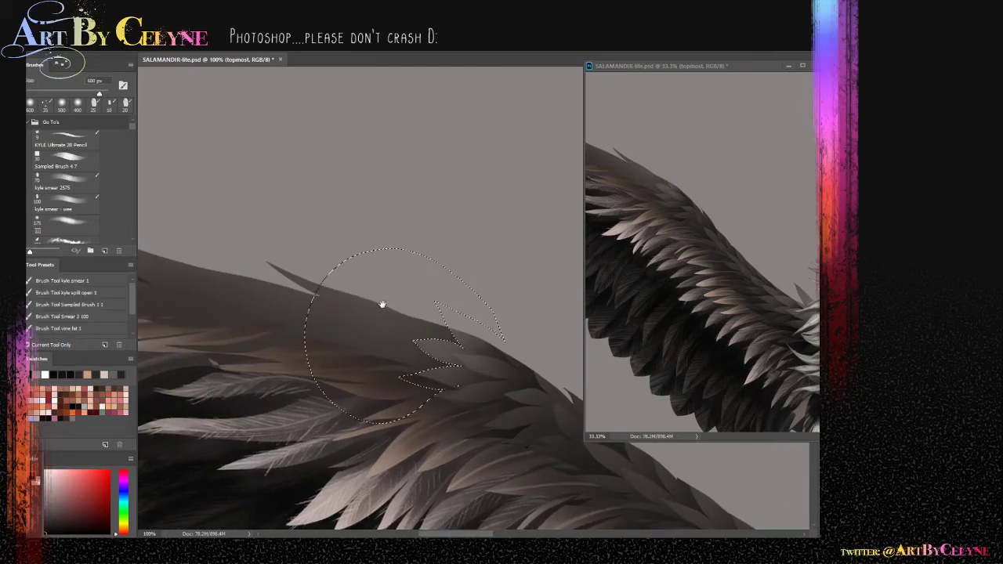
# Add a feather row past the wing's bend toward the long upper spike with a zigzag lasso selection and soft brush shading
pyautogui.press('l')
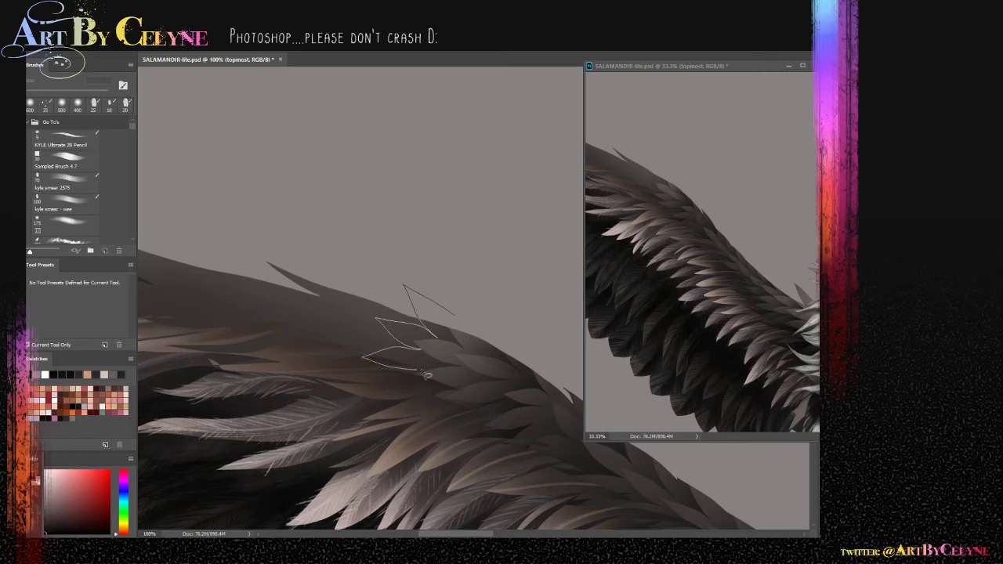
pyautogui.moveTo(395, 405)
pyautogui.mouseDown()
pyautogui.moveTo(432, 389)
pyautogui.moveTo(341, 426)
pyautogui.moveTo(248, 315)
pyautogui.moveTo(396, 245)
pyautogui.mouseUp()
pyautogui.press('b')
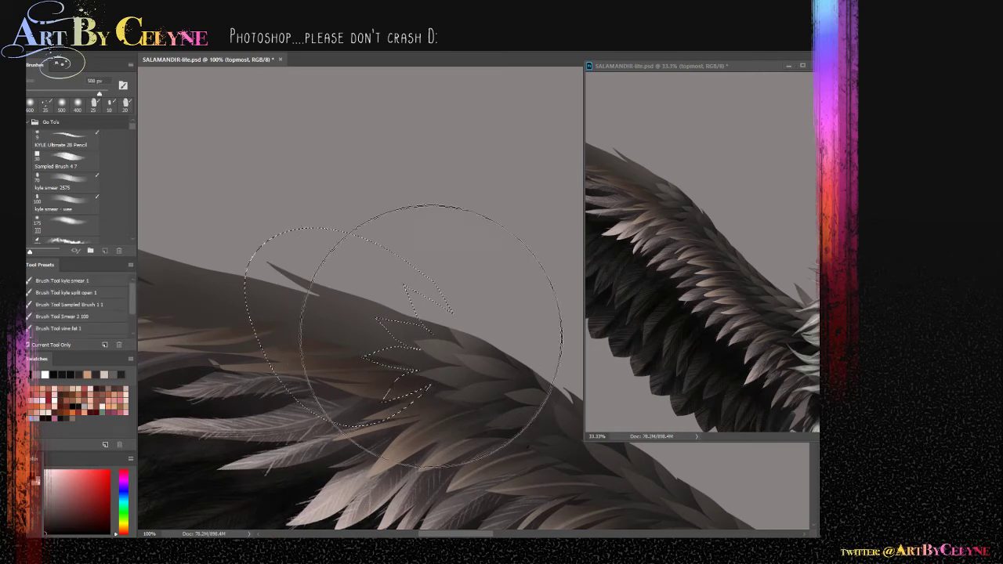
pyautogui.hotkey('ctrl', 'd')
pyautogui.press('l')
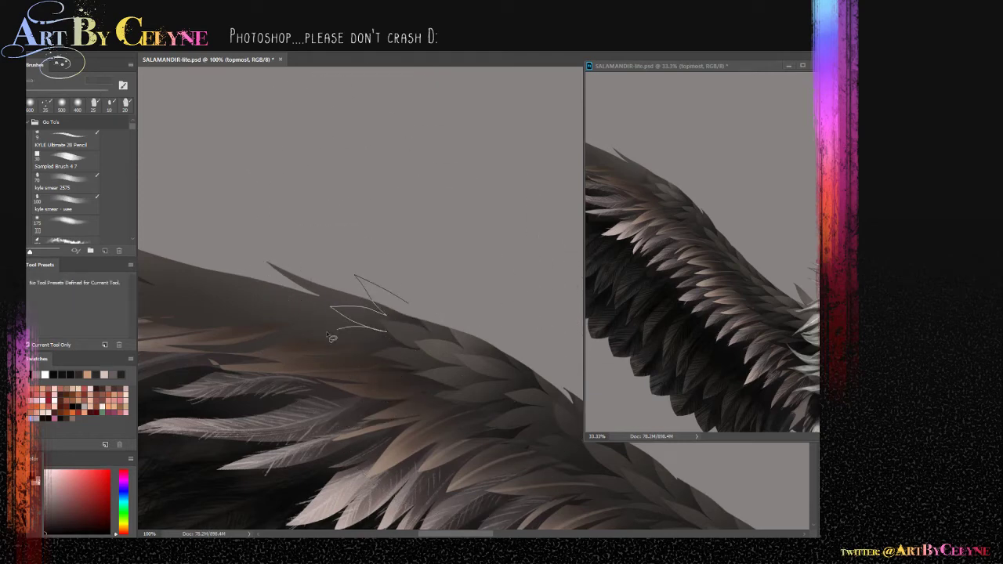
# Lasso a jagged row of feather tips just below the single upper spike, shade behind it with the 600 px soft brush, and clear the selection
pyautogui.moveTo(328, 384)
pyautogui.mouseDown()
pyautogui.moveTo(383, 369)
pyautogui.moveTo(224, 354)
pyautogui.moveTo(359, 281)
pyautogui.mouseUp()
pyautogui.press('b')
pyautogui.press('space')
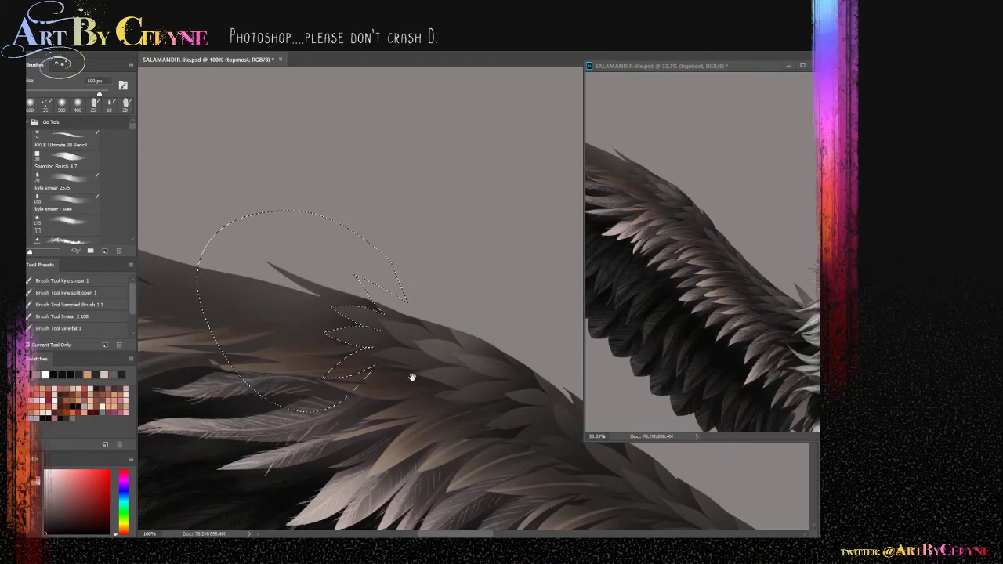
pyautogui.moveTo(403, 414); pyautogui.dragTo(488, 438)
pyautogui.press('l')
pyautogui.hotkey('ctrl', 'd')
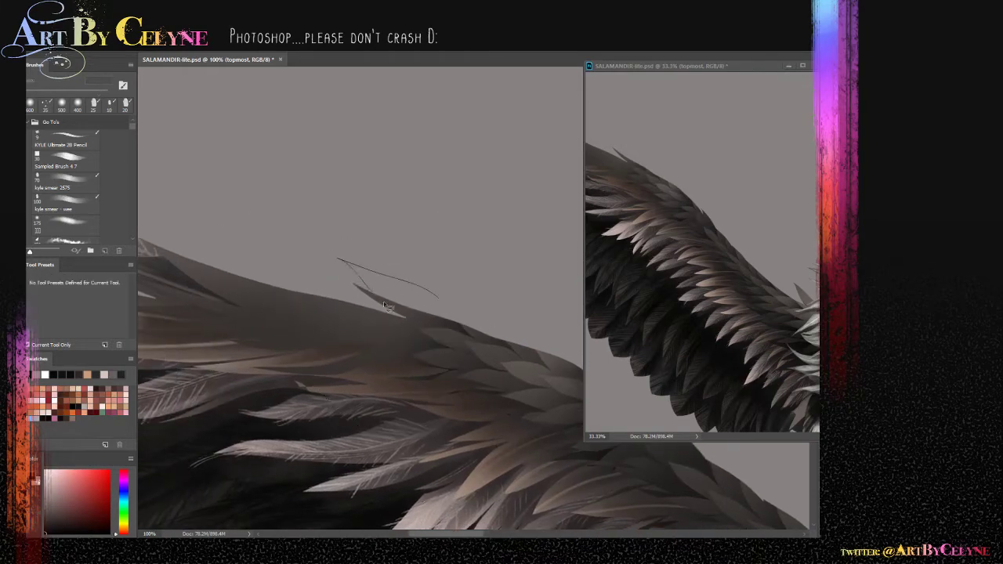
# Add another row of short feather tips around the spike's base with a lasso selection and soft 600 px brush shading
pyautogui.moveTo(426, 341)
pyautogui.mouseDown()
pyautogui.moveTo(400, 337)
pyautogui.moveTo(384, 351)
pyautogui.moveTo(414, 355)
pyautogui.moveTo(357, 373)
pyautogui.mouseUp()
pyautogui.moveTo(416, 382)
pyautogui.mouseDown()
pyautogui.moveTo(251, 290)
pyautogui.moveTo(383, 237)
pyautogui.mouseUp()
pyautogui.press('b')
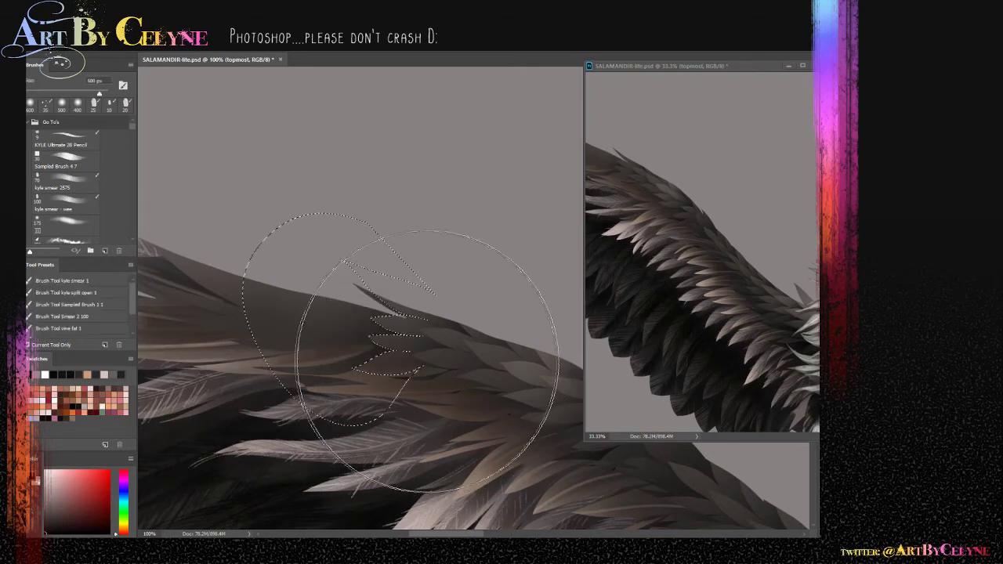
pyautogui.hotkey('ctrl', 'd')
# Lasso long, narrow overlapping feathers on the smooth area between the spike and the outer wing feathers, and shade their bases with the 600 px brush
pyautogui.moveTo(319, 304); pyautogui.dragTo(394, 313)
pyautogui.press('l')
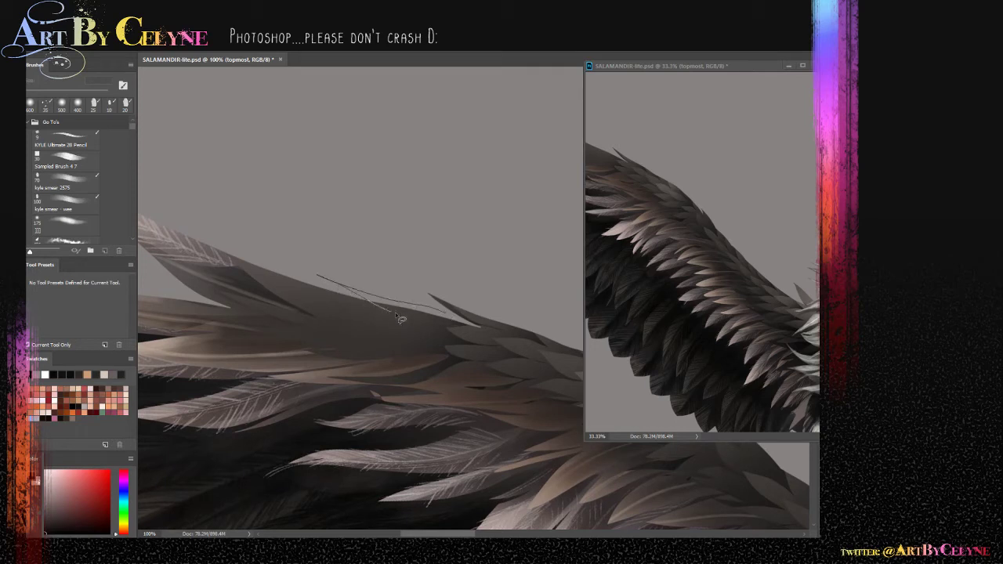
pyautogui.moveTo(436, 324)
pyautogui.mouseDown()
pyautogui.moveTo(298, 310)
pyautogui.moveTo(306, 314)
pyautogui.mouseUp()
pyautogui.moveTo(362, 336)
pyautogui.mouseDown()
pyautogui.moveTo(298, 332)
pyautogui.moveTo(428, 341)
pyautogui.moveTo(286, 350)
pyautogui.moveTo(438, 351)
pyautogui.moveTo(326, 369)
pyautogui.moveTo(454, 361)
pyautogui.moveTo(376, 474)
pyautogui.moveTo(314, 220)
pyautogui.moveTo(439, 309)
pyautogui.mouseUp()
pyautogui.press('b')
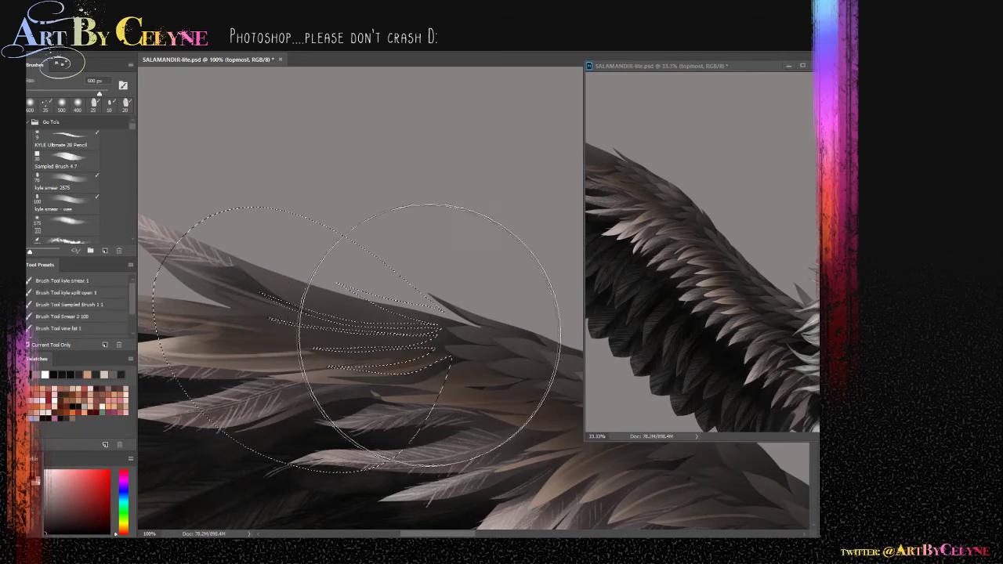
pyautogui.moveTo(473, 384)
pyautogui.mouseDown()
pyautogui.moveTo(460, 303)
pyautogui.moveTo(447, 291)
pyautogui.mouseUp()
pyautogui.hotkey('ctrl', 'd')
pyautogui.moveTo(404, 369); pyautogui.dragTo(475, 398)
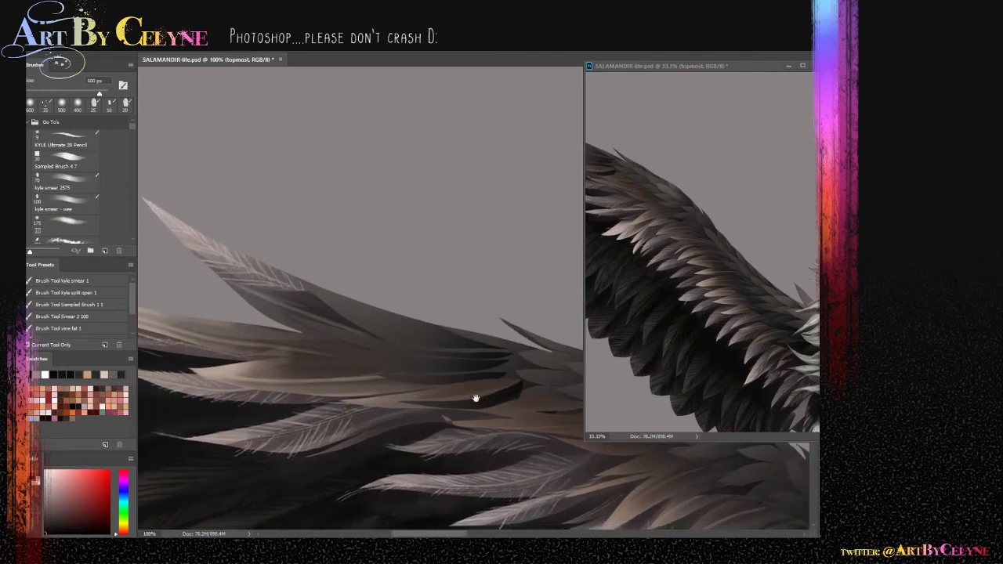
pyautogui.moveTo(251, 257); pyautogui.dragTo(270, 252)
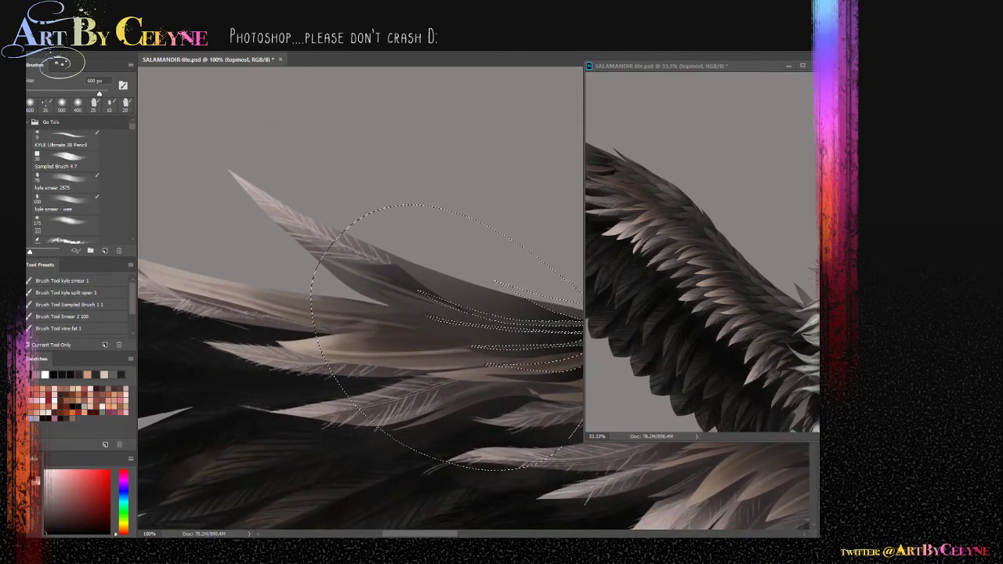
pyautogui.moveTo(436, 334); pyautogui.dragTo(268, 311)
pyautogui.moveTo(347, 298); pyautogui.dragTo(400, 239)
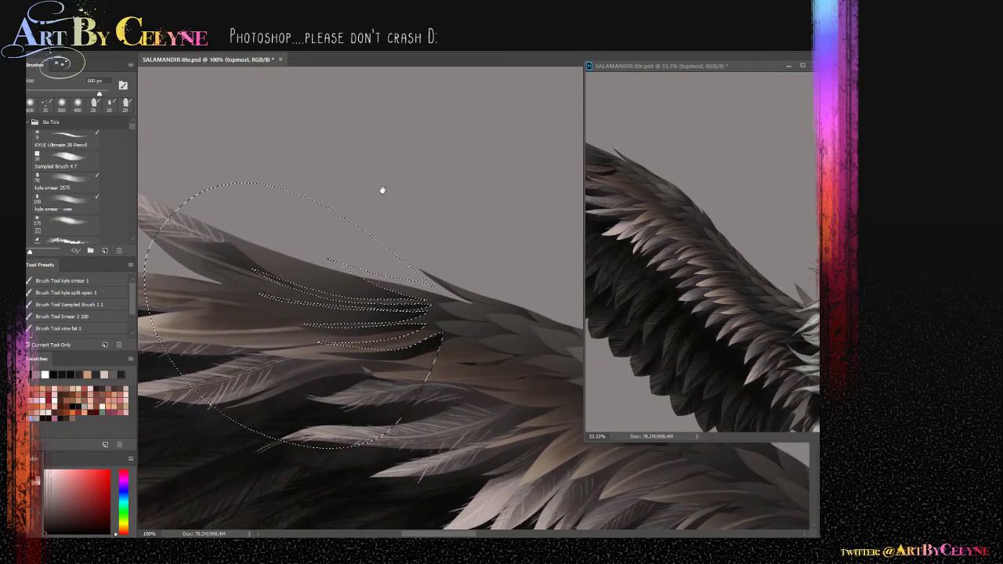
# Recentre the 33.3% overview on the wing, clear the feather selection, and save the painting
pyautogui.click(625, 272)
pyautogui.moveTo(625, 273); pyautogui.dragTo(662, 322)
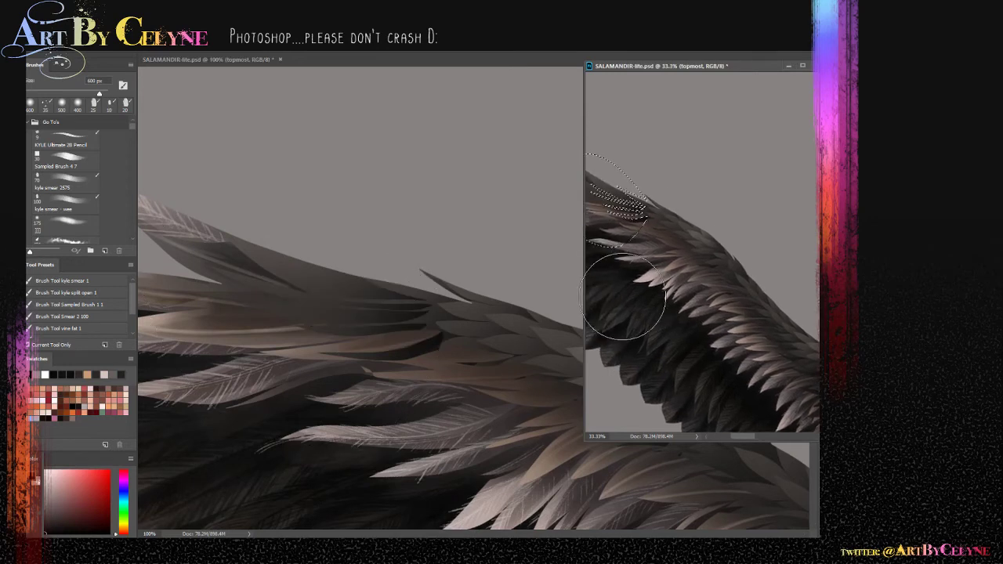
pyautogui.hotkey('ctrl', 'd')
pyautogui.hotkey('ctrl', 's')
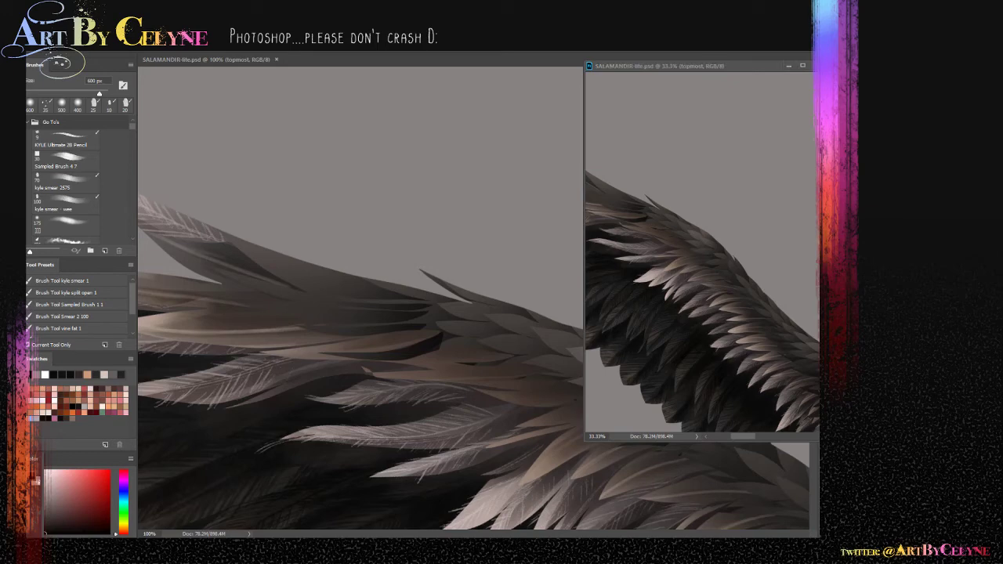
# Zoom the main view out to 33.3% and minimize the floating overview window
pyautogui.click(239, 124)
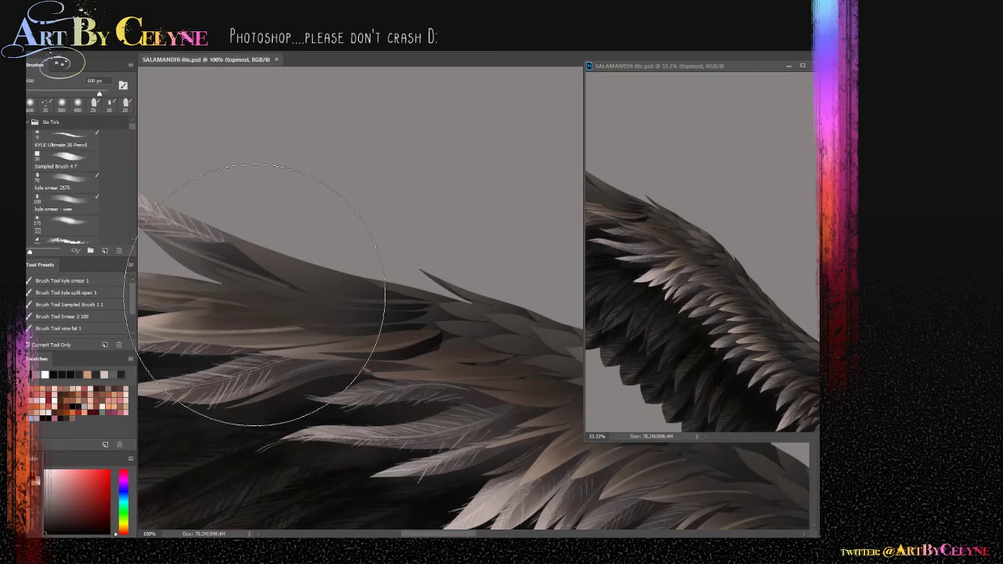
pyautogui.press('Escape')
pyautogui.hotkey('ctrl', '-')
pyautogui.hotkey('ctrl', '-')
pyautogui.hotkey('ctrl', '-')
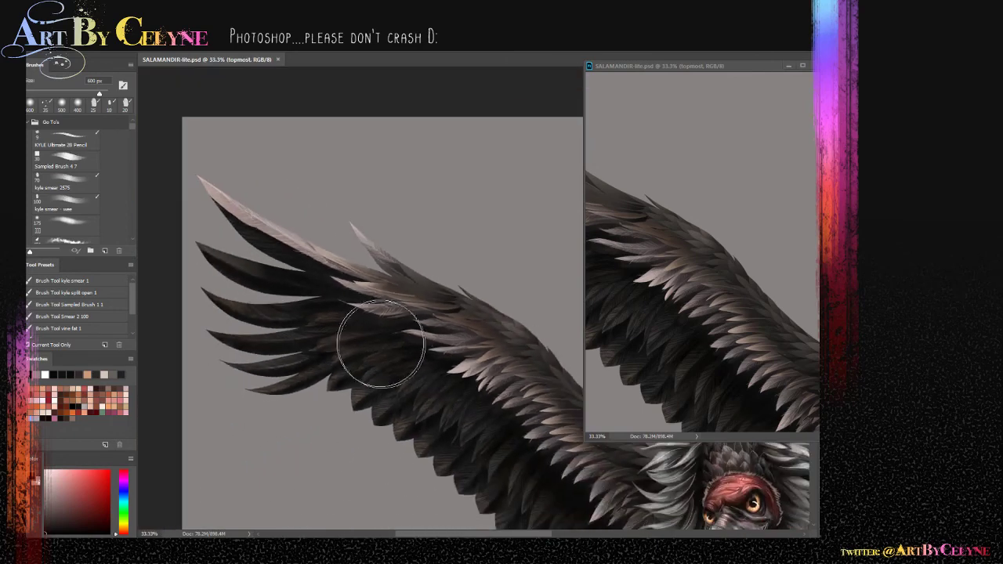
pyautogui.moveTo(428, 374); pyautogui.dragTo(262, 293)
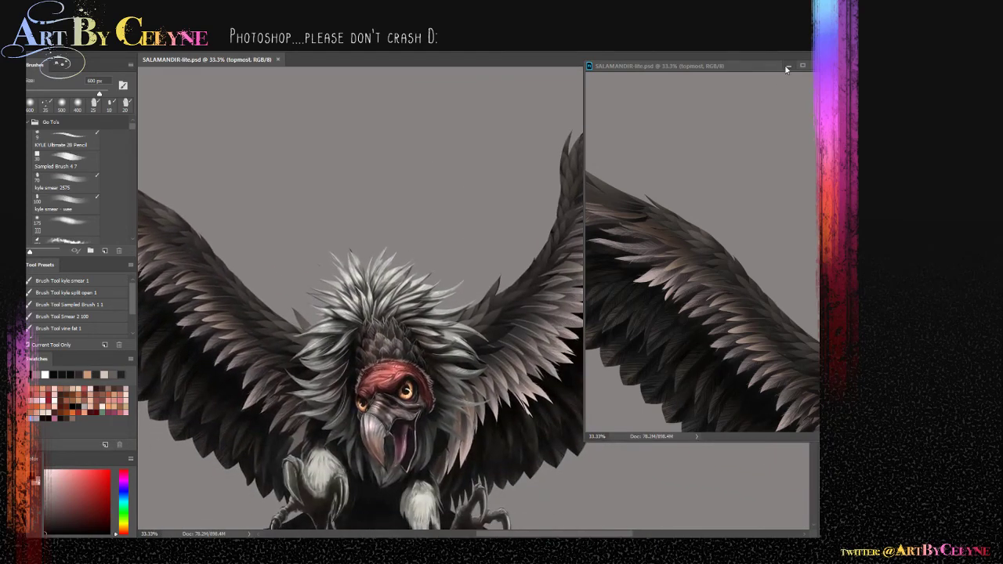
pyautogui.click(788, 66)
# Examine the whole creature with both wings to judge the new feathers in the overall composition
pyautogui.hotkey('ctrl', '-')
pyautogui.hotkey('ctrl', '-')
pyautogui.moveTo(188, 369); pyautogui.dragTo(275, 341)
pyautogui.hotkey('ctrl', '-')
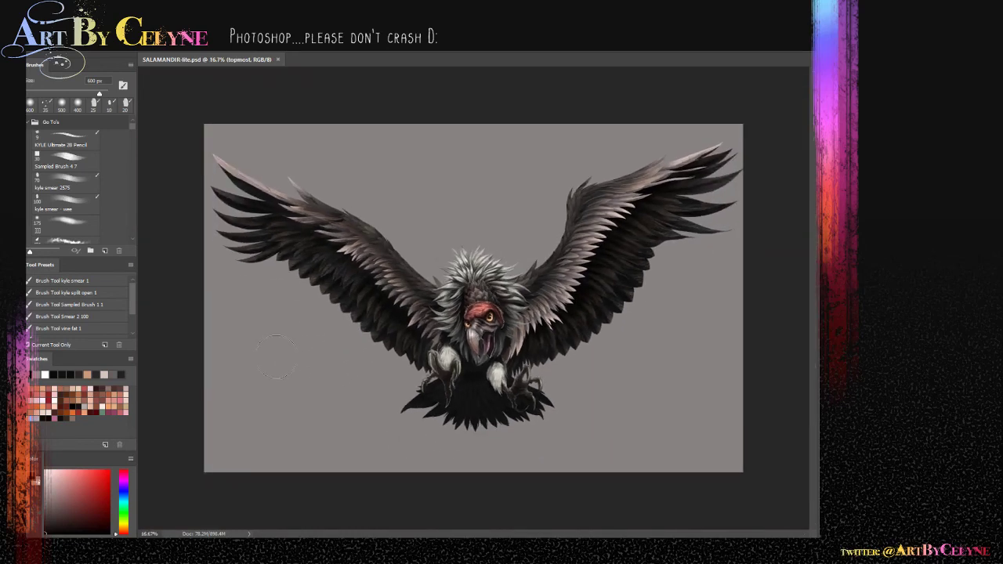
pyautogui.hotkey('ctrl', '+')
pyautogui.hscroll(4, 284, 381)
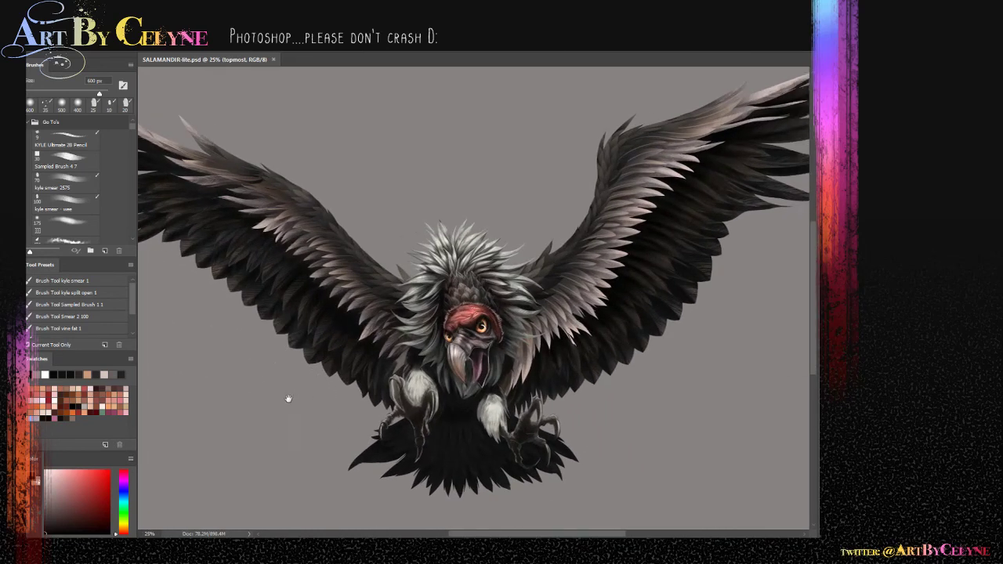